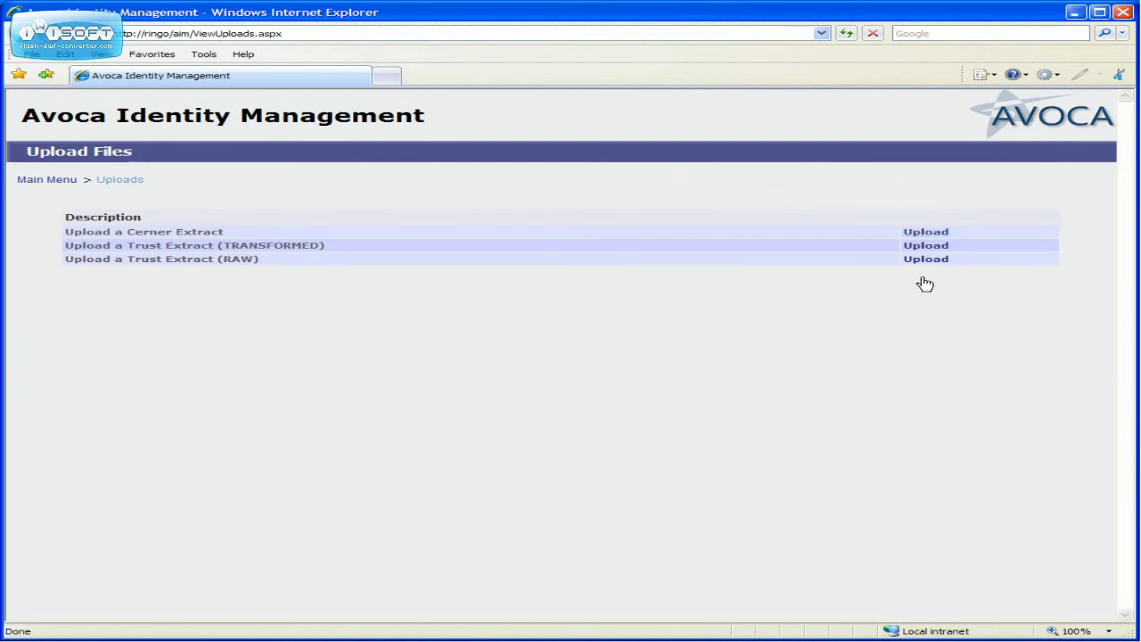
# Upload CernerMock.txt from the mockpatients folder as a Cerner Extract.
pyautogui.click(927, 232)
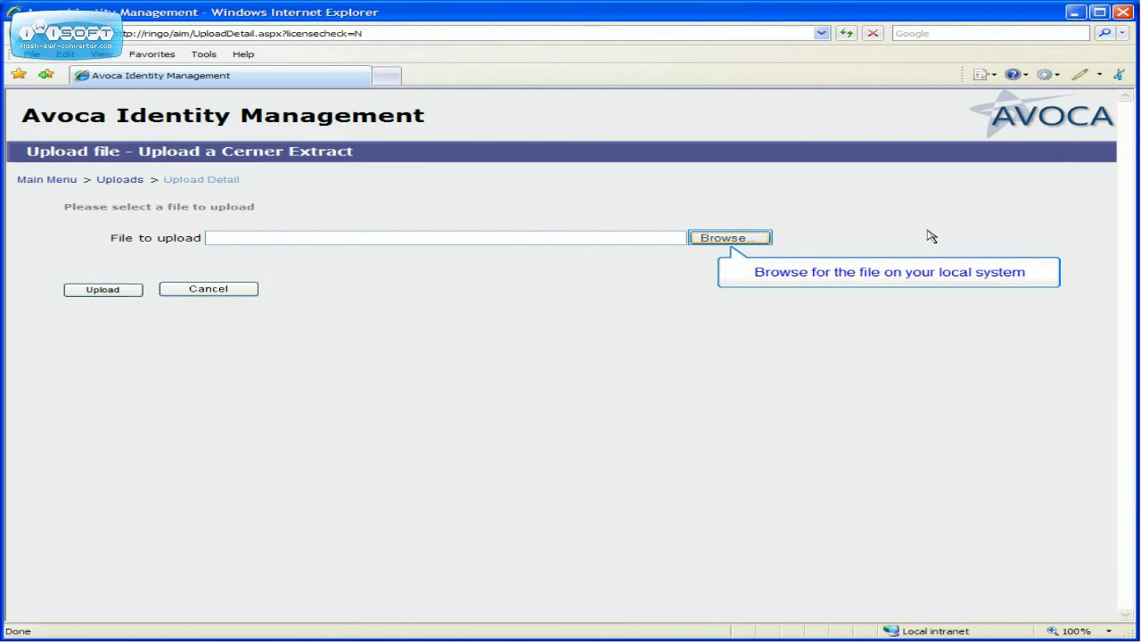
pyautogui.click(735, 237)
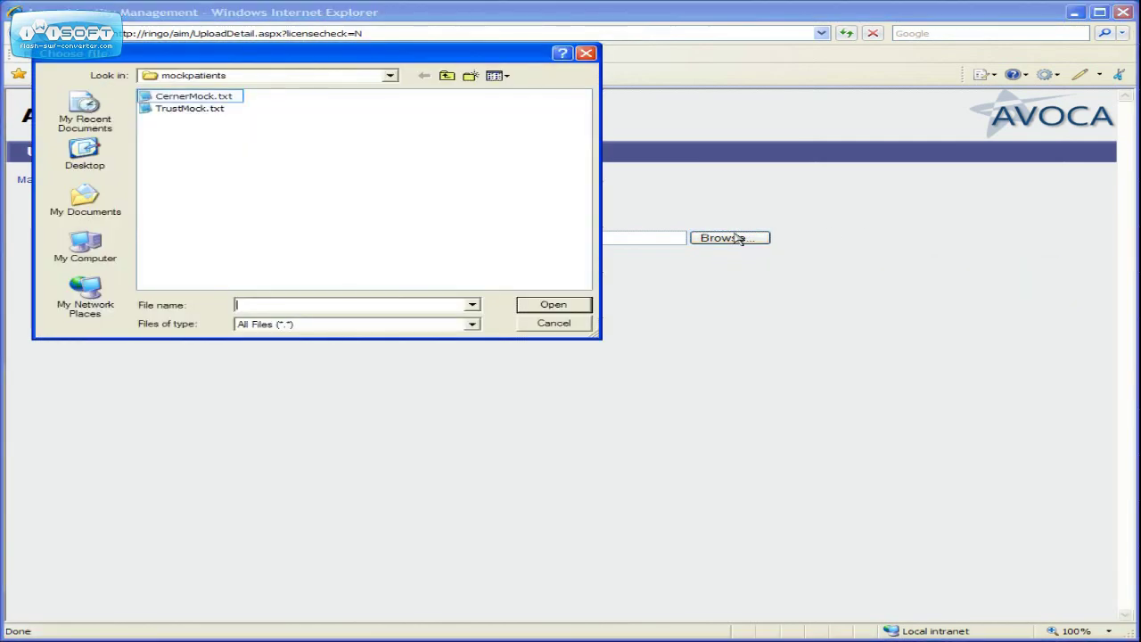
pyautogui.click(200, 98)
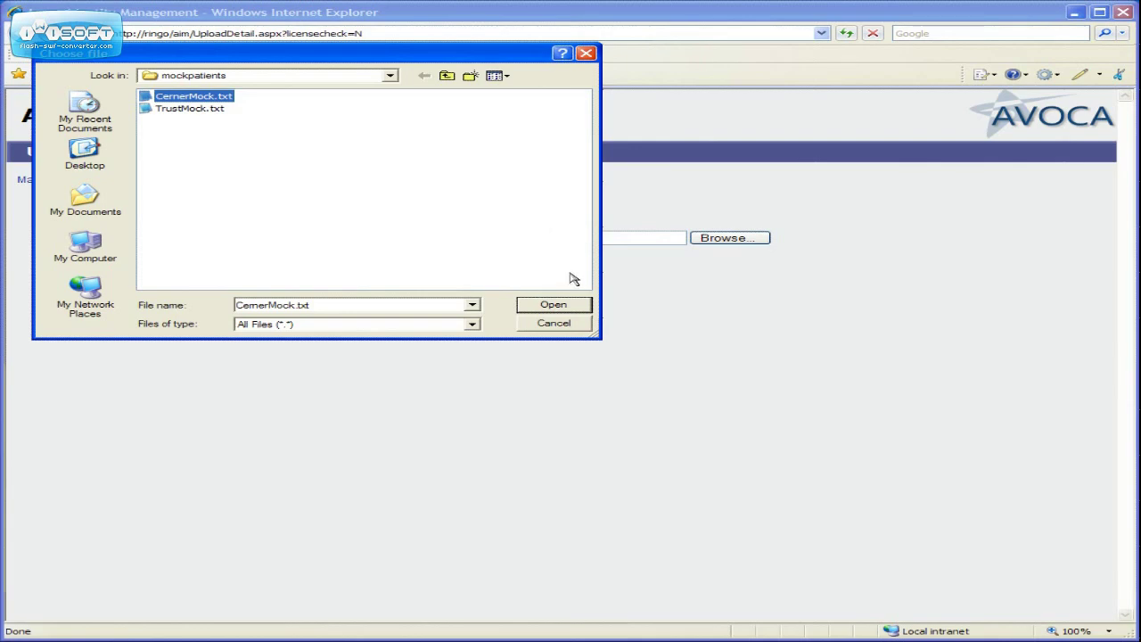
pyautogui.click(576, 305)
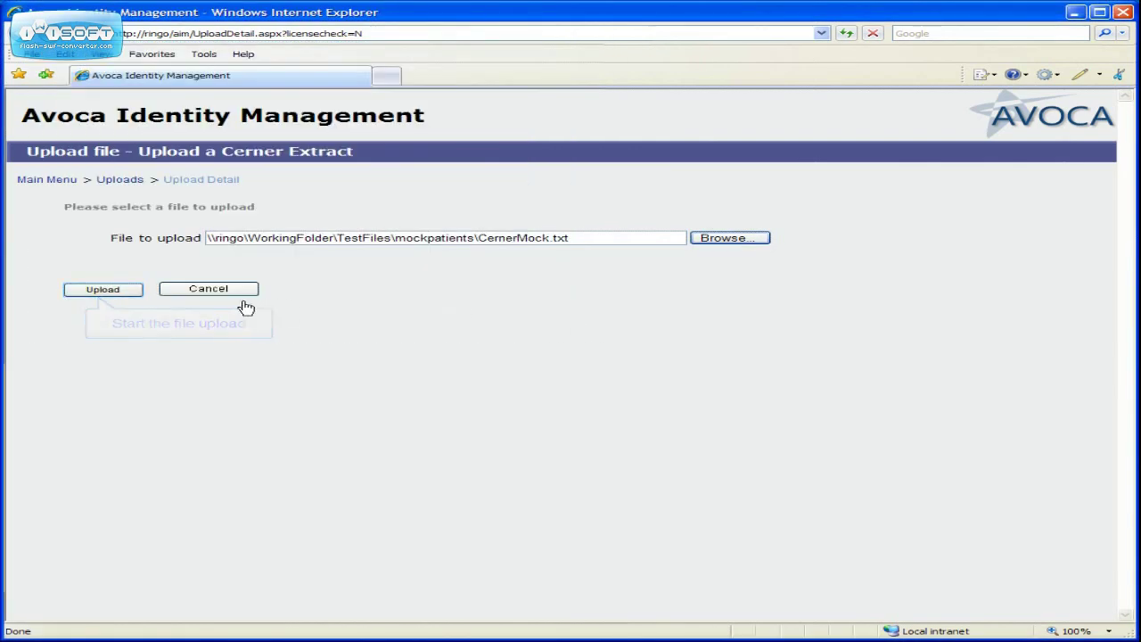
pyautogui.click(127, 290)
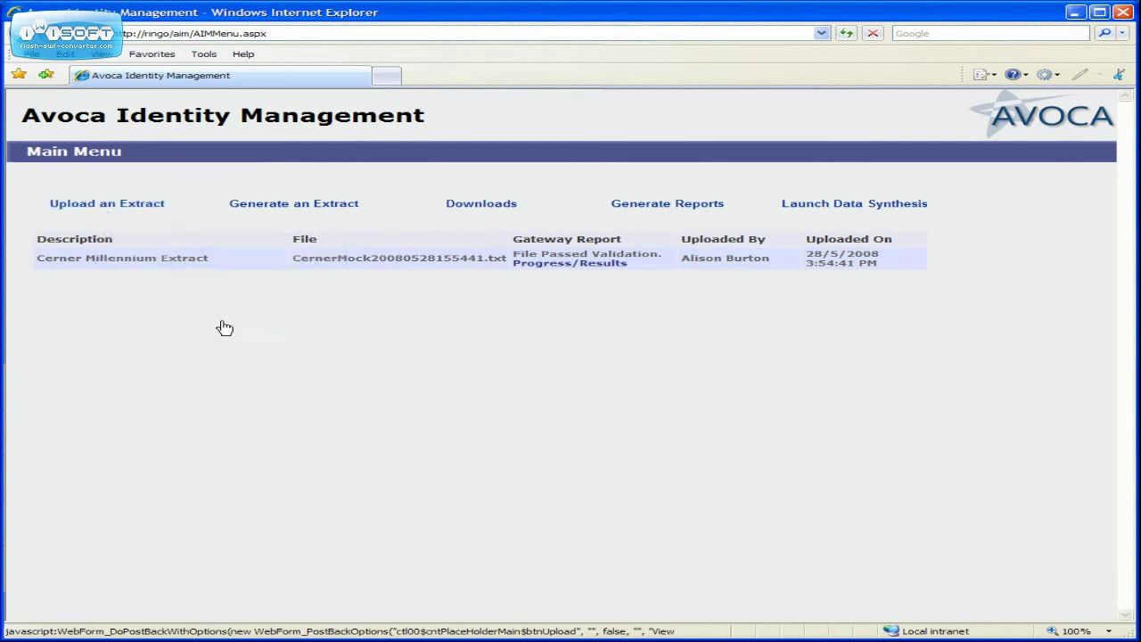
# Upload TrustMock.txt as a full Trust Extract (TRANSFORMED), check its processing progress and return to the main menu.
pyautogui.click(135, 204)
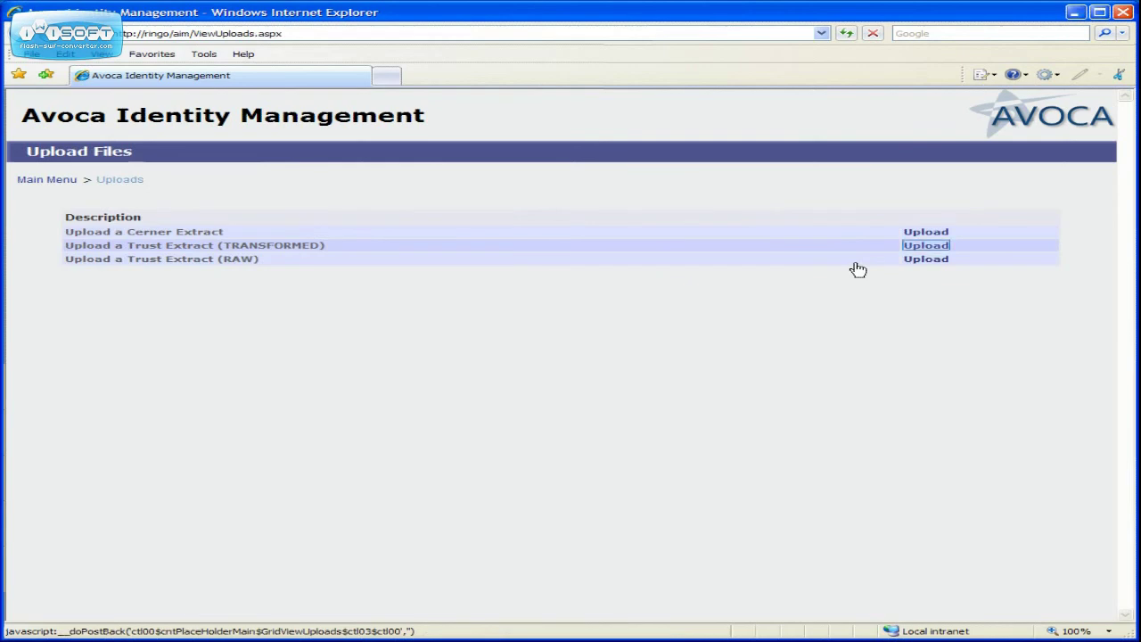
pyautogui.click(924, 246)
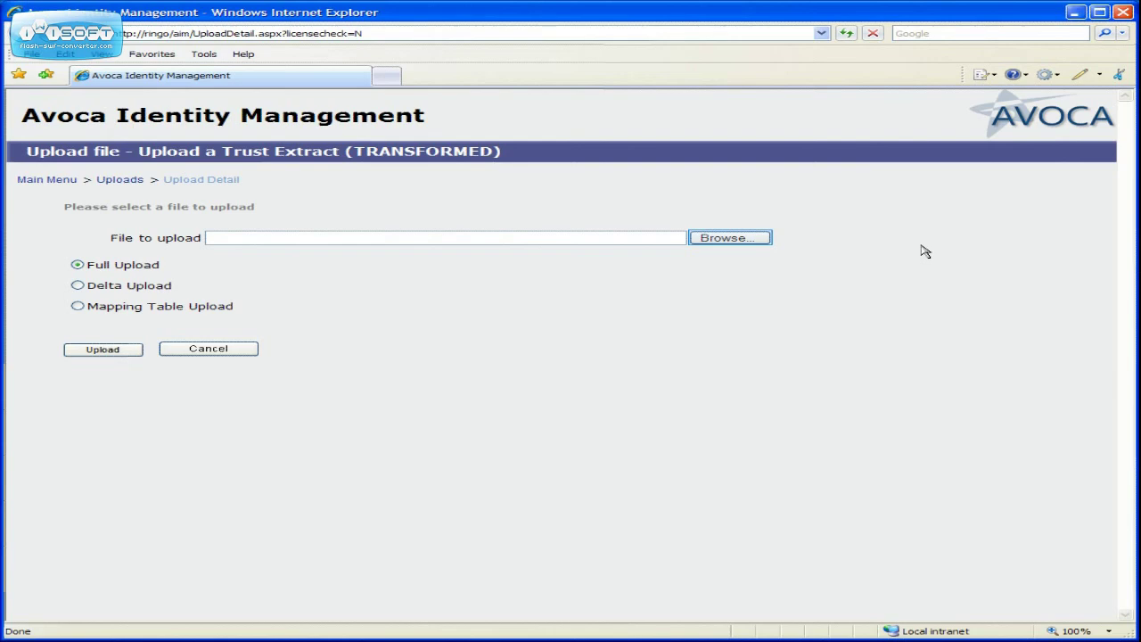
pyautogui.click(722, 240)
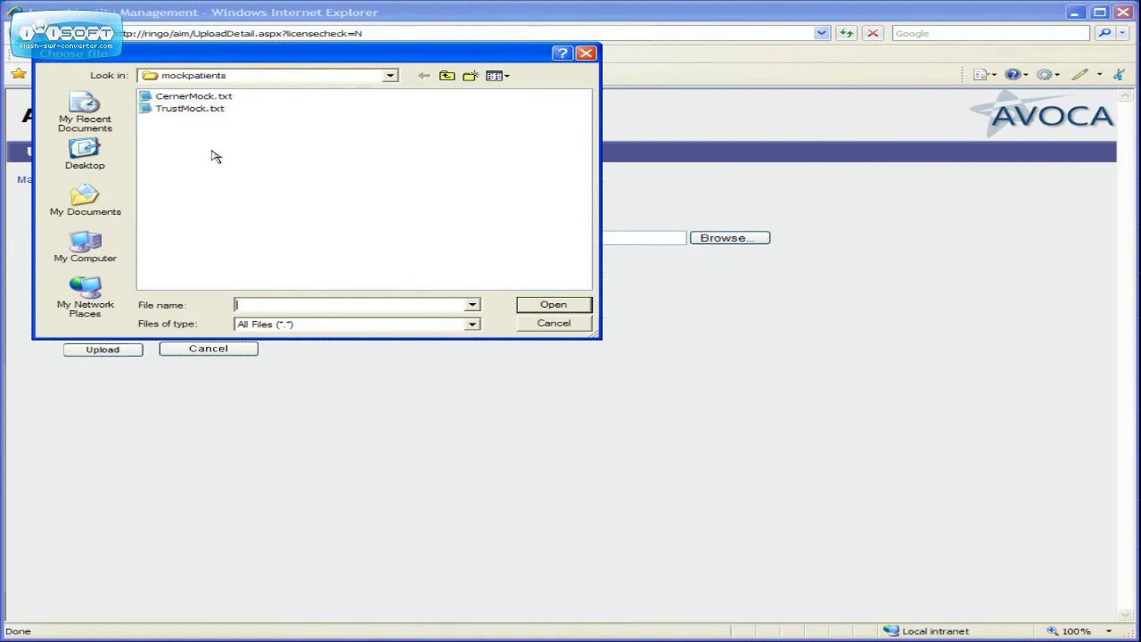
pyautogui.click(195, 108)
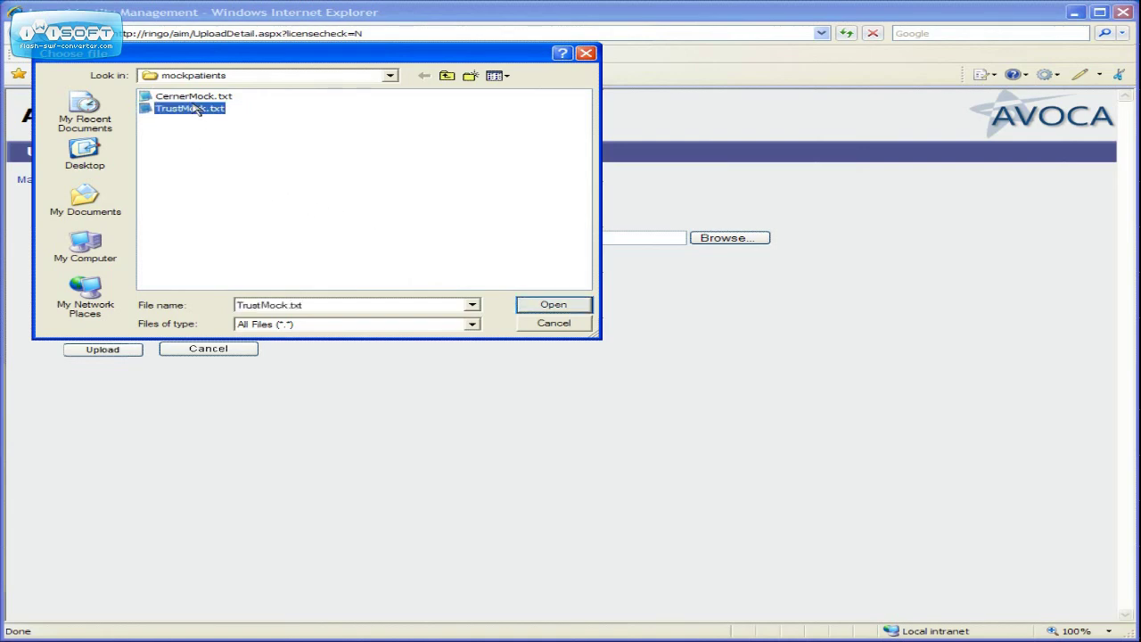
pyautogui.click(553, 306)
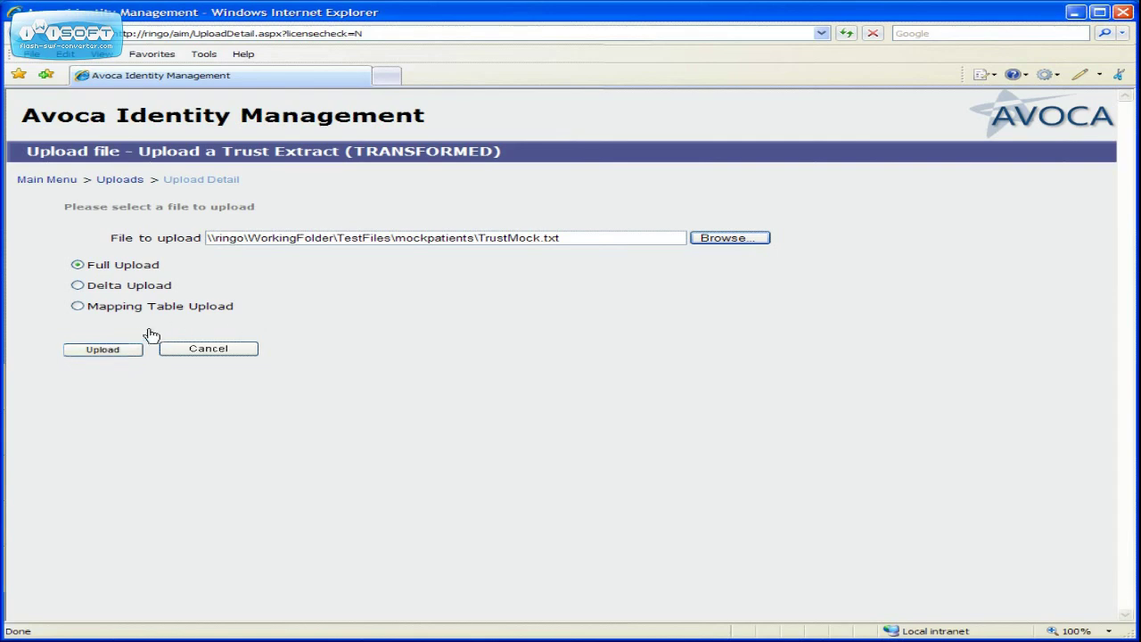
pyautogui.click(121, 350)
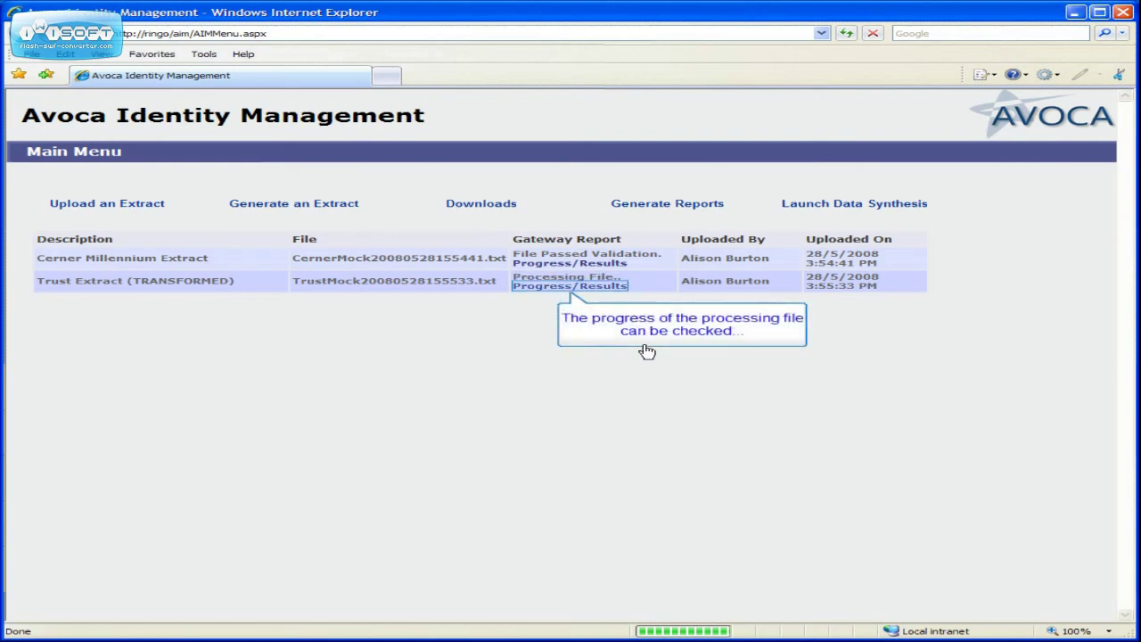
pyautogui.click(614, 286)
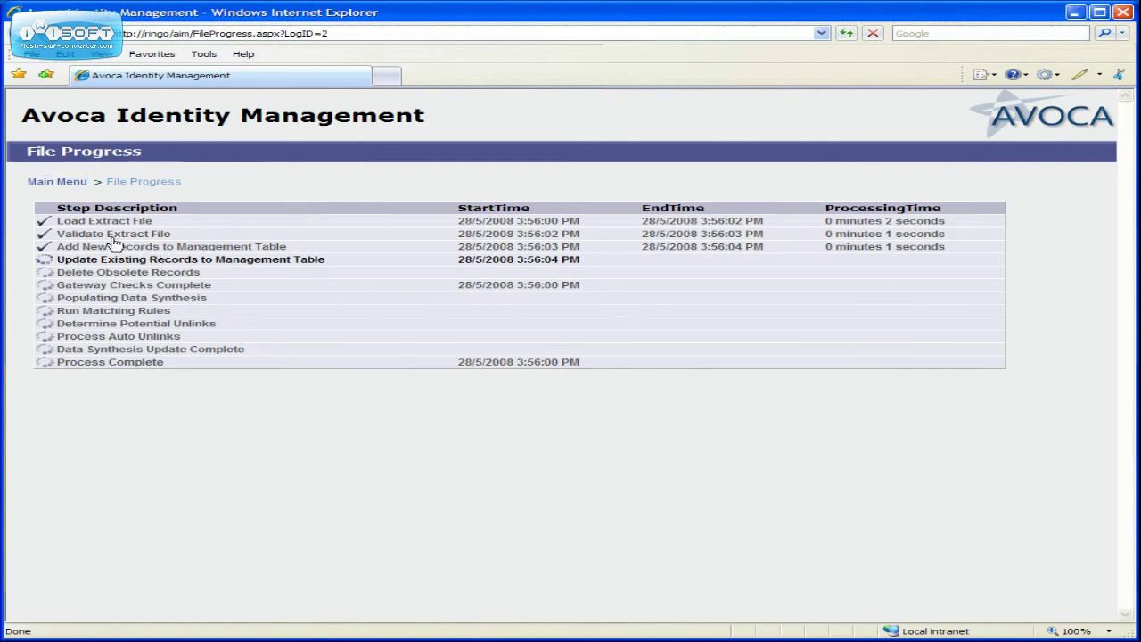
pyautogui.click(59, 181)
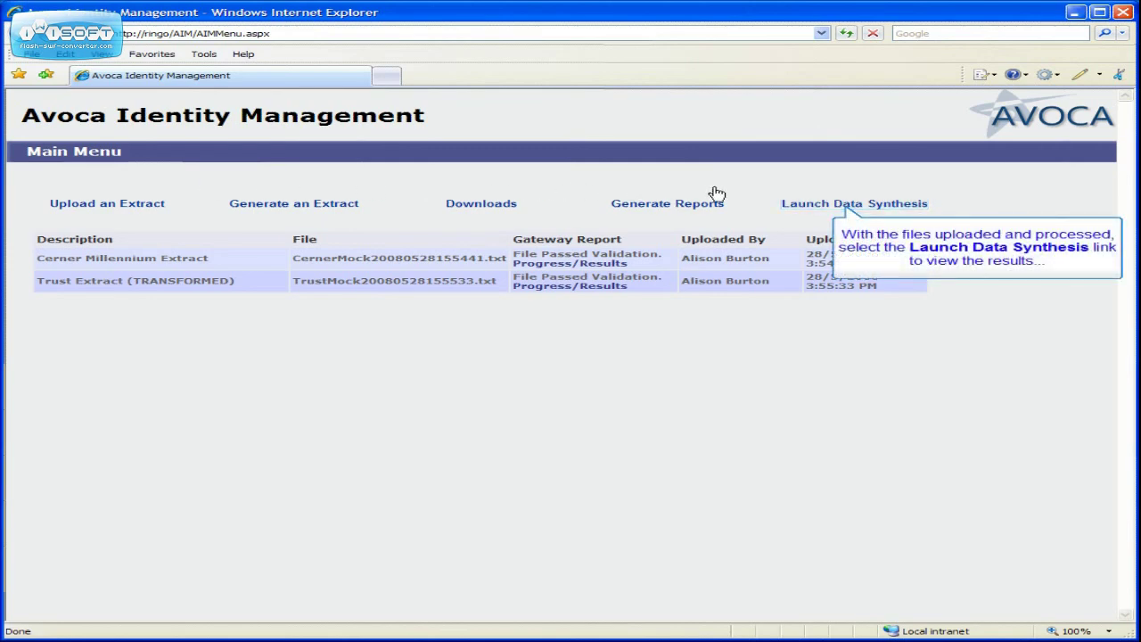
# Launch Data Synthesis and search for all Suggested Trust to Cerner matches.
pyautogui.click(861, 205)
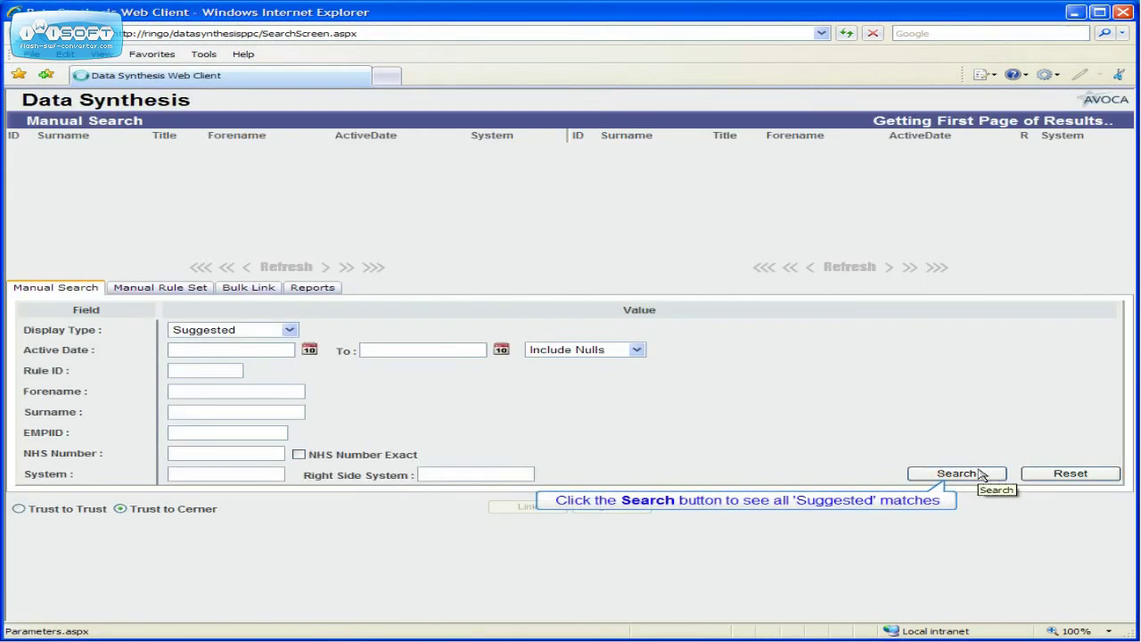
pyautogui.click(980, 473)
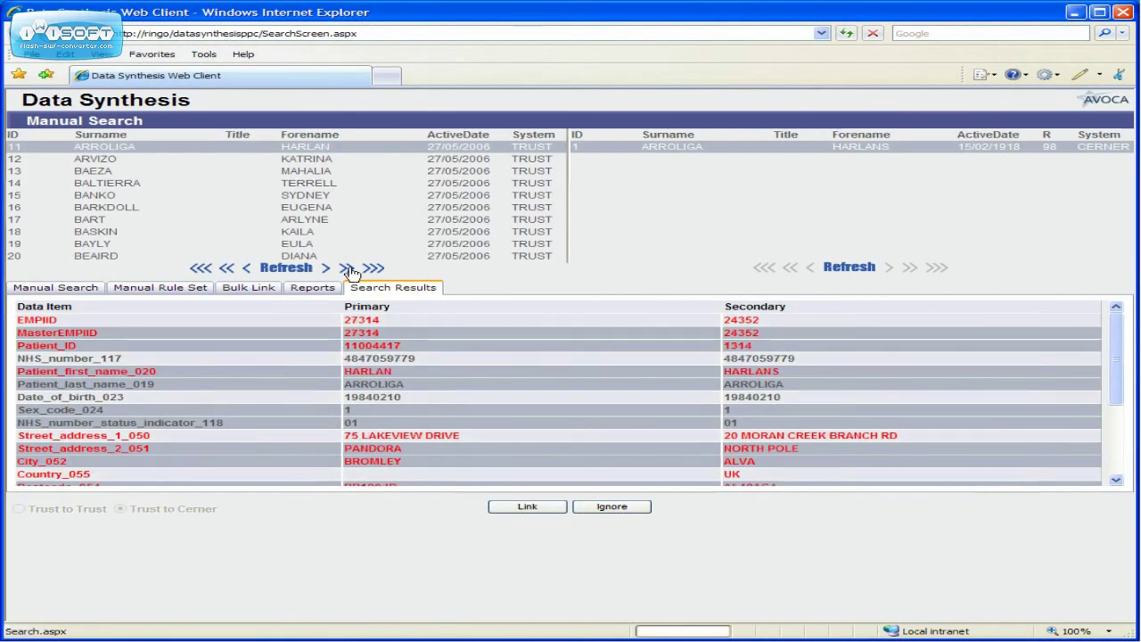
# Compare the Trust and Cerner details of the patient in row 17 and confirm the link between the two records.
pyautogui.click(96, 222)
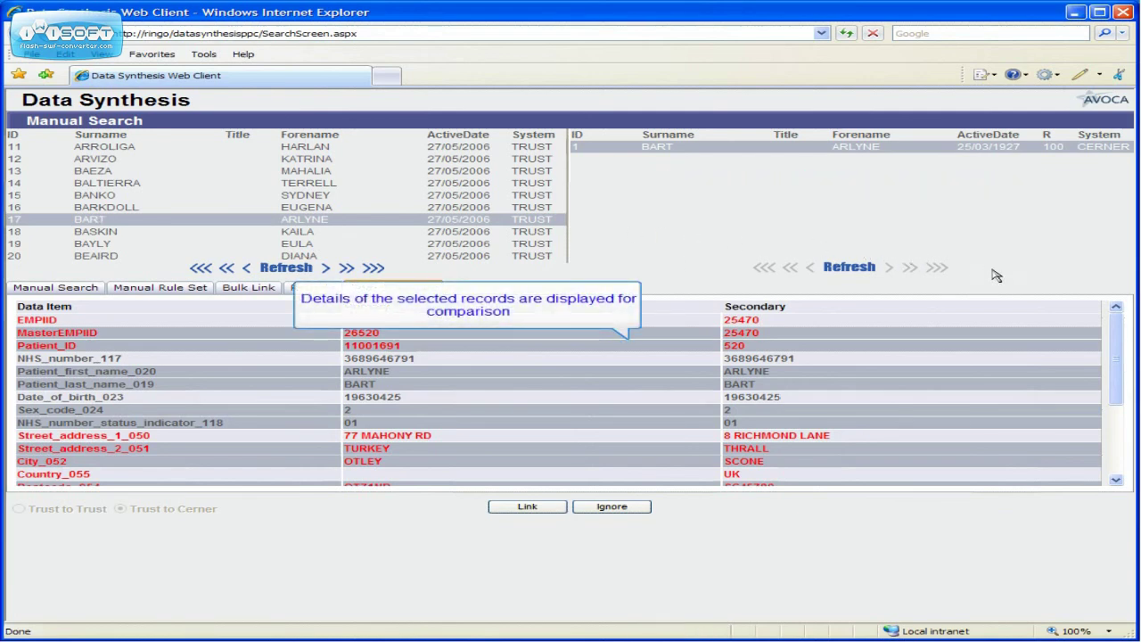
pyautogui.moveTo(1122, 350); pyautogui.dragTo(1116, 319)
pyautogui.click(1116, 319)
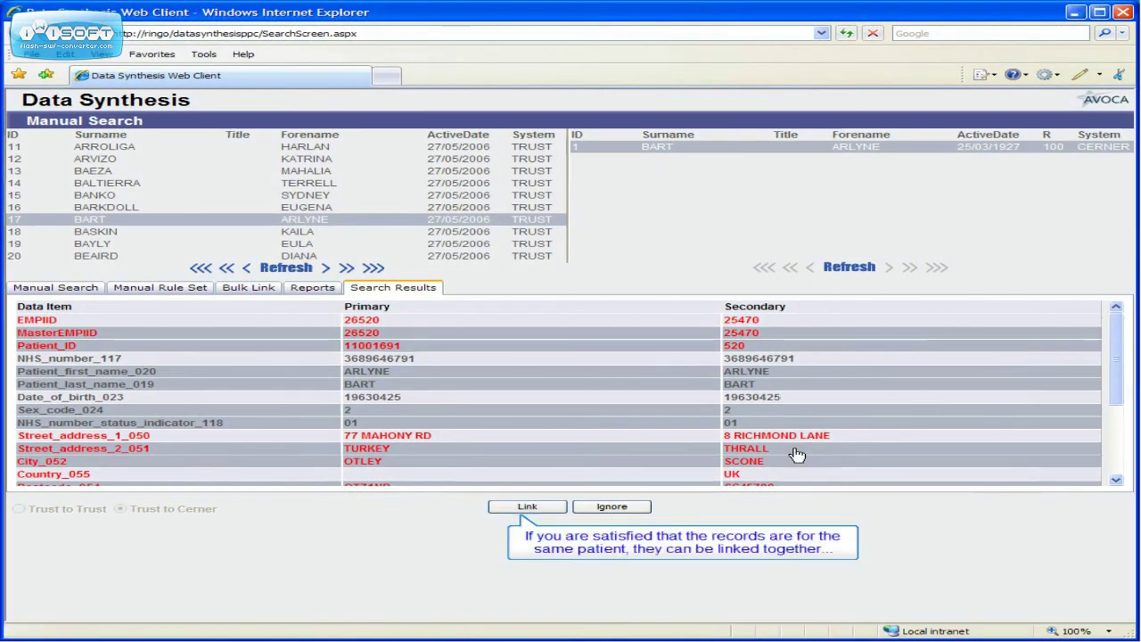
pyautogui.click(530, 508)
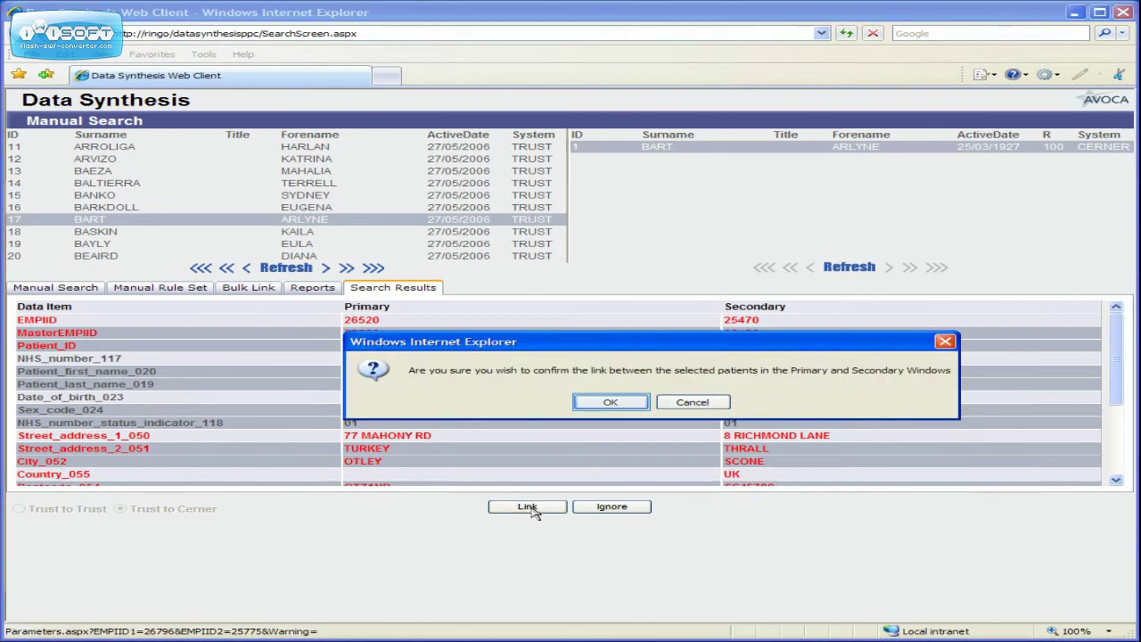
pyautogui.click(628, 403)
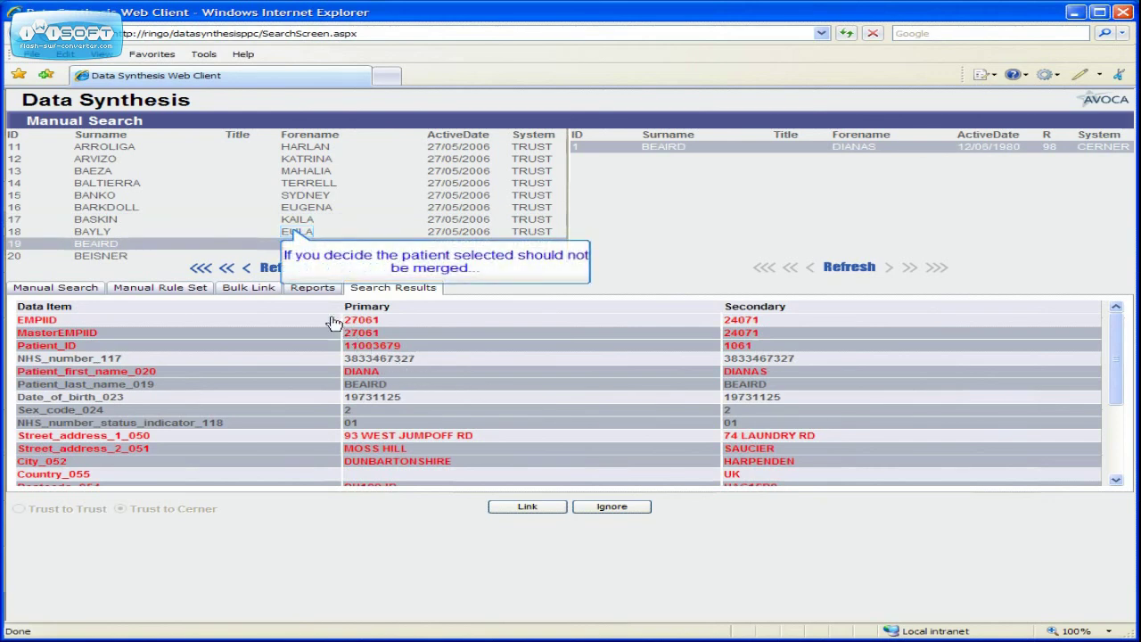
# Review the full record comparison for the patient in row 18 and ignore that suggested match.
pyautogui.click(302, 231)
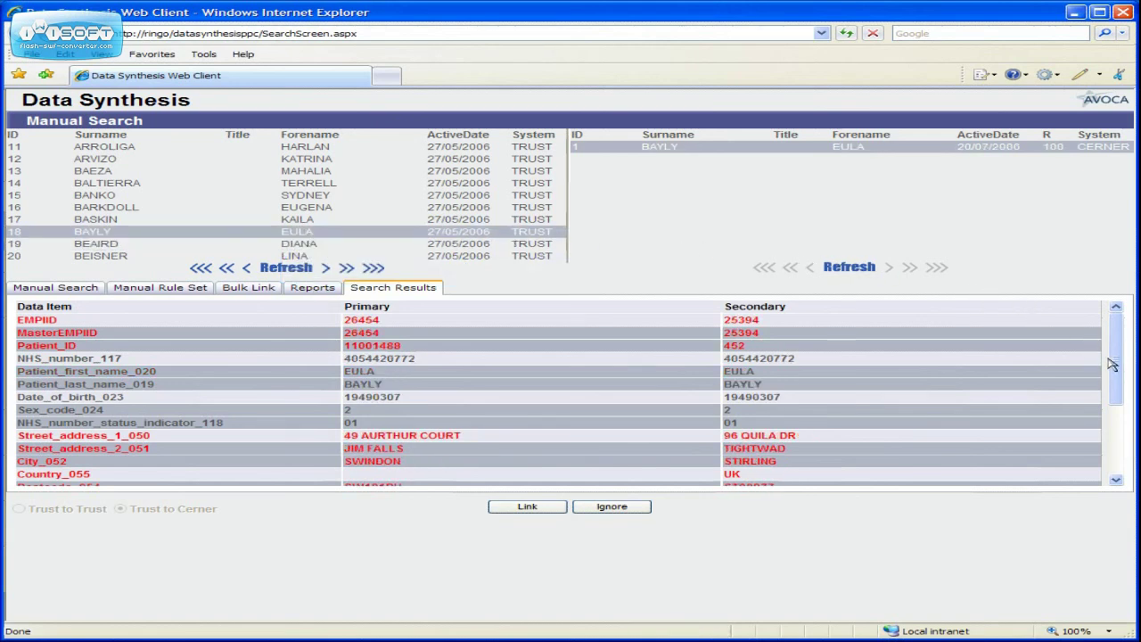
pyautogui.scroll(-3, 1127, 410)
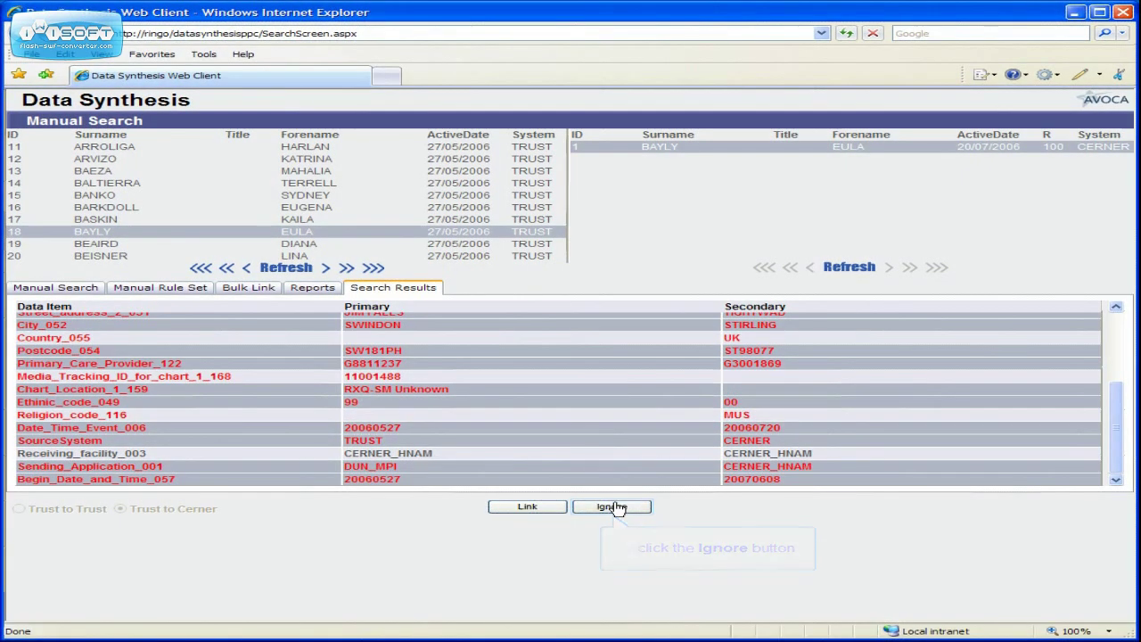
pyautogui.click(613, 506)
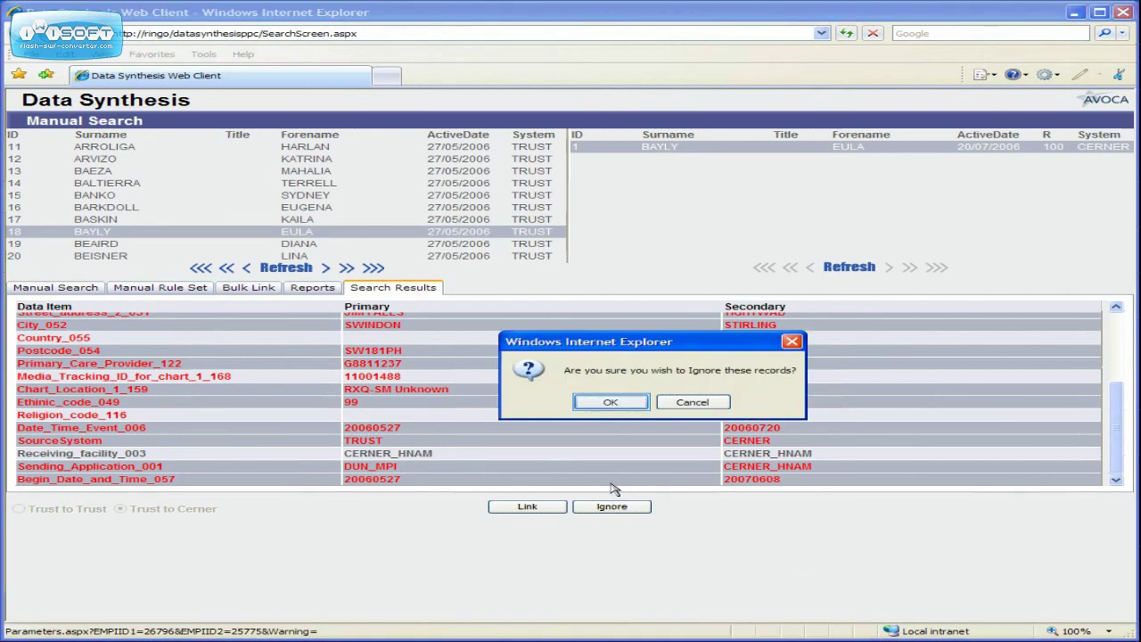
pyautogui.click(612, 402)
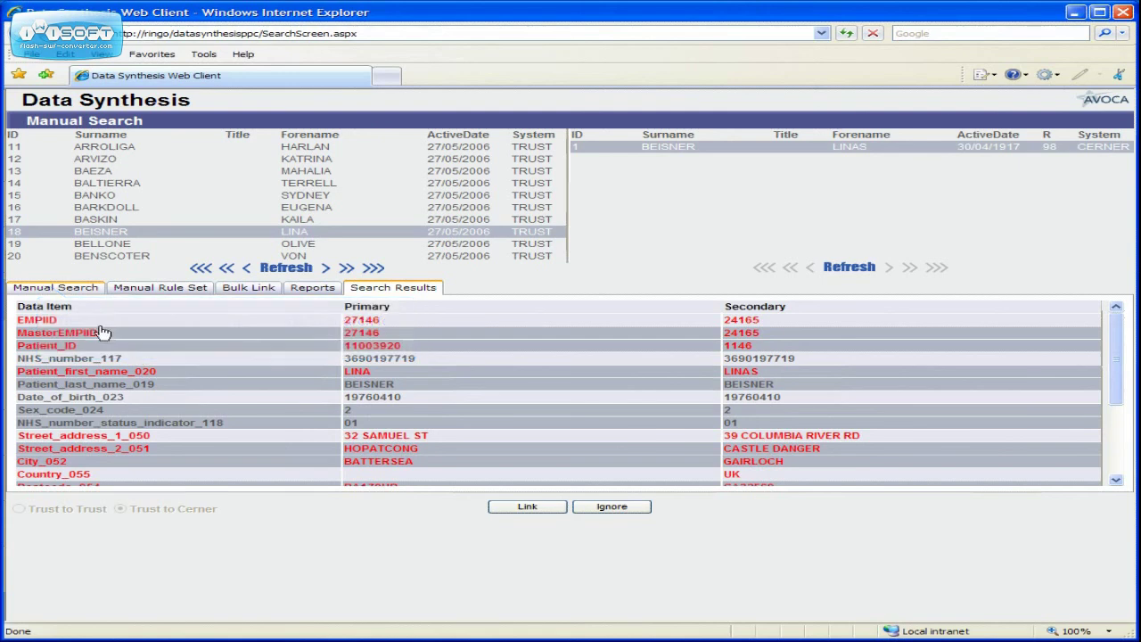
# Run a manual search for previously linked records with the Display Type set to Confirmed.
pyautogui.click(84, 289)
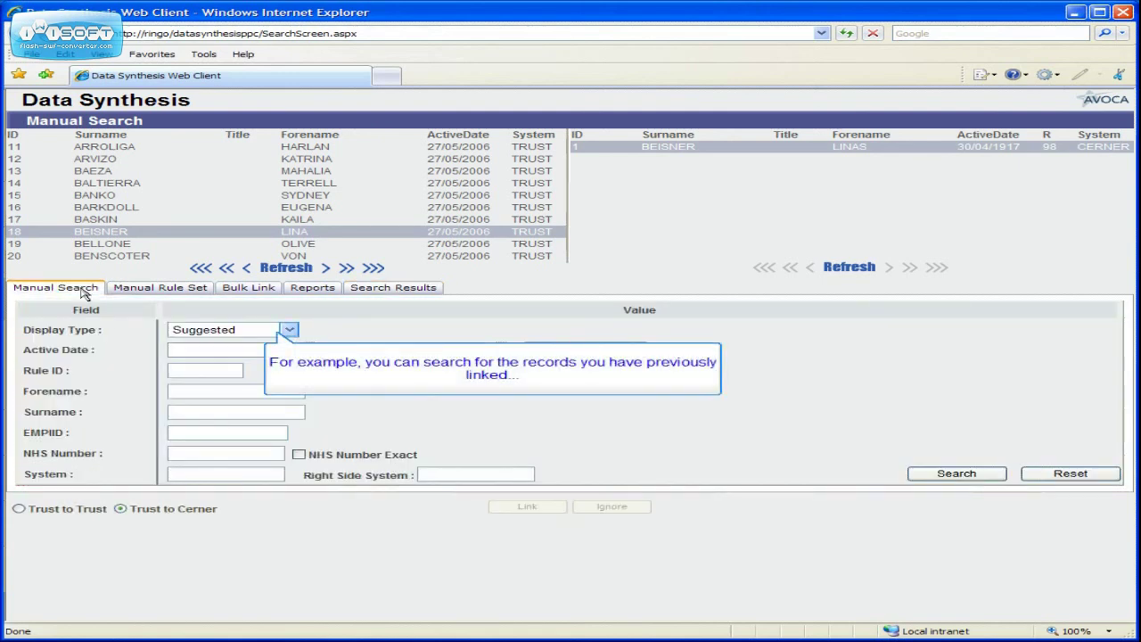
pyautogui.click(290, 330)
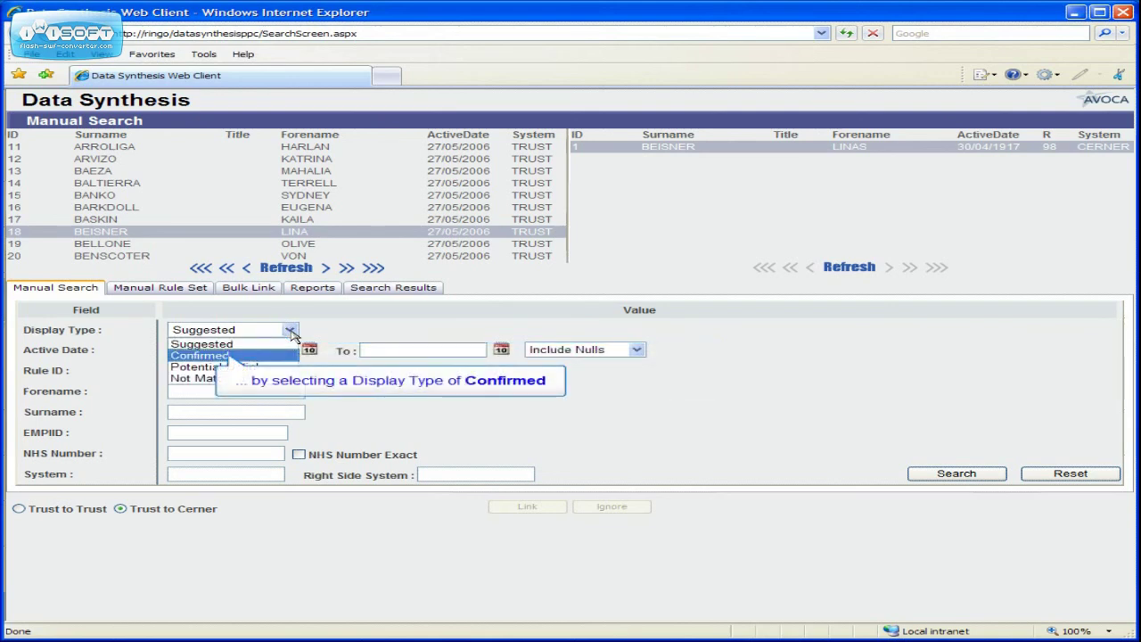
pyautogui.click(270, 356)
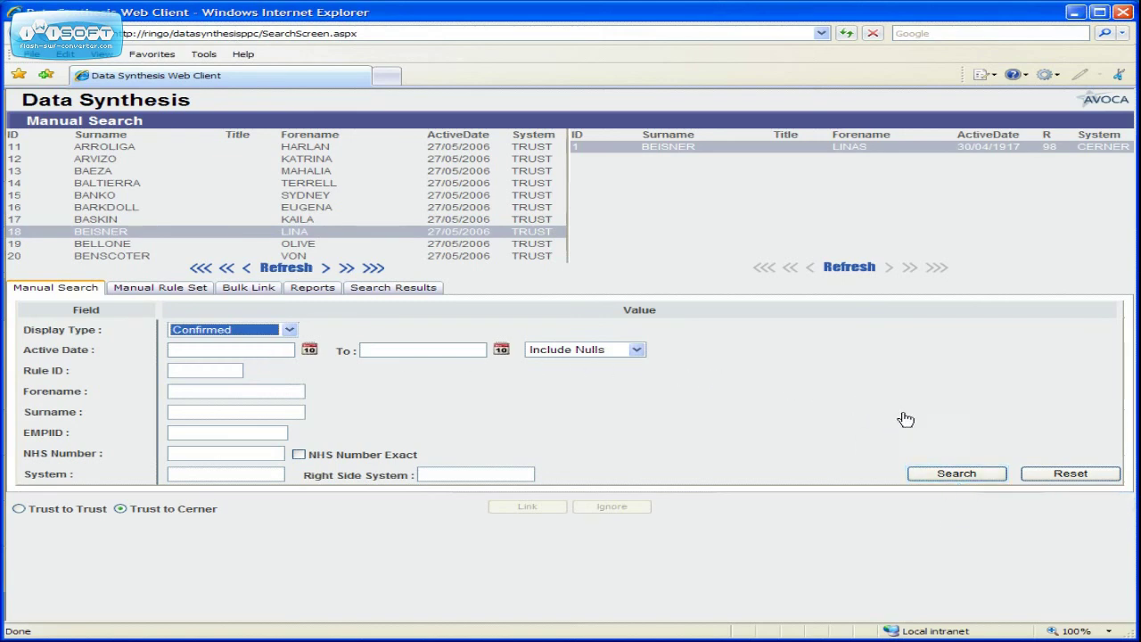
pyautogui.click(968, 474)
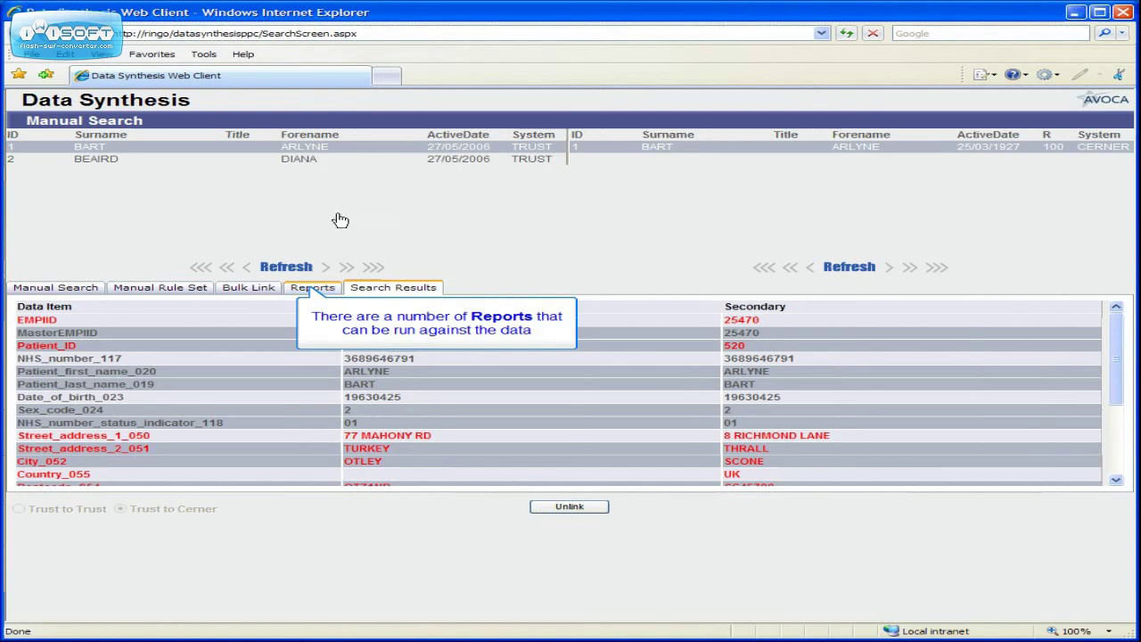
# Look through the available reports and choose the Linked Matches report.
pyautogui.click(327, 287)
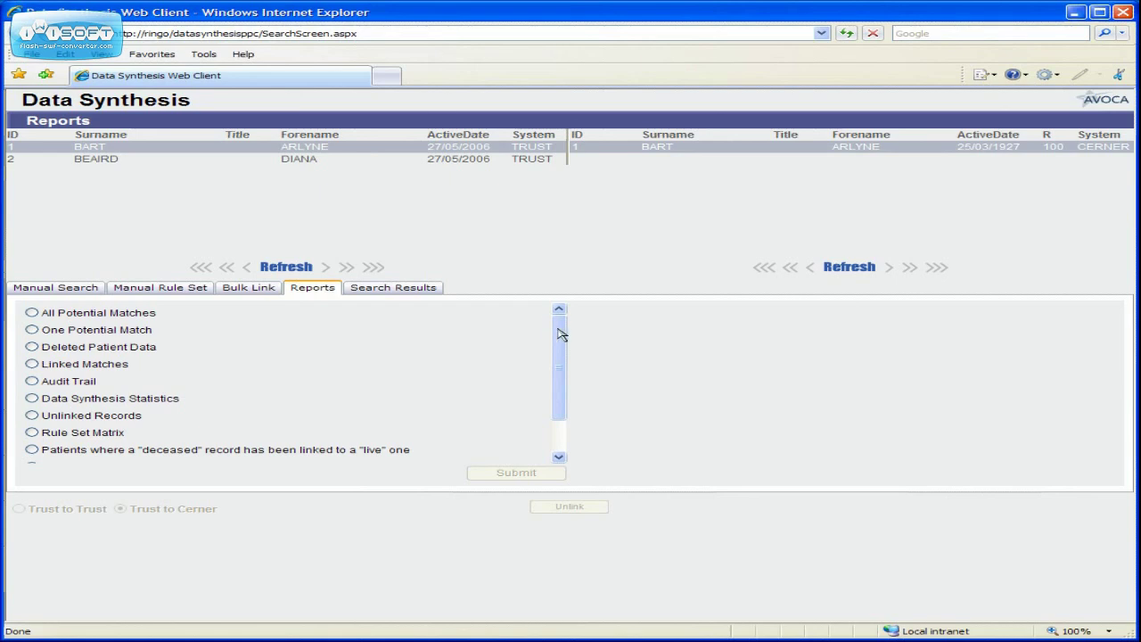
pyautogui.moveTo(563, 339)
pyautogui.mouseDown()
pyautogui.moveTo(559, 365)
pyautogui.moveTo(561, 323)
pyautogui.mouseUp()
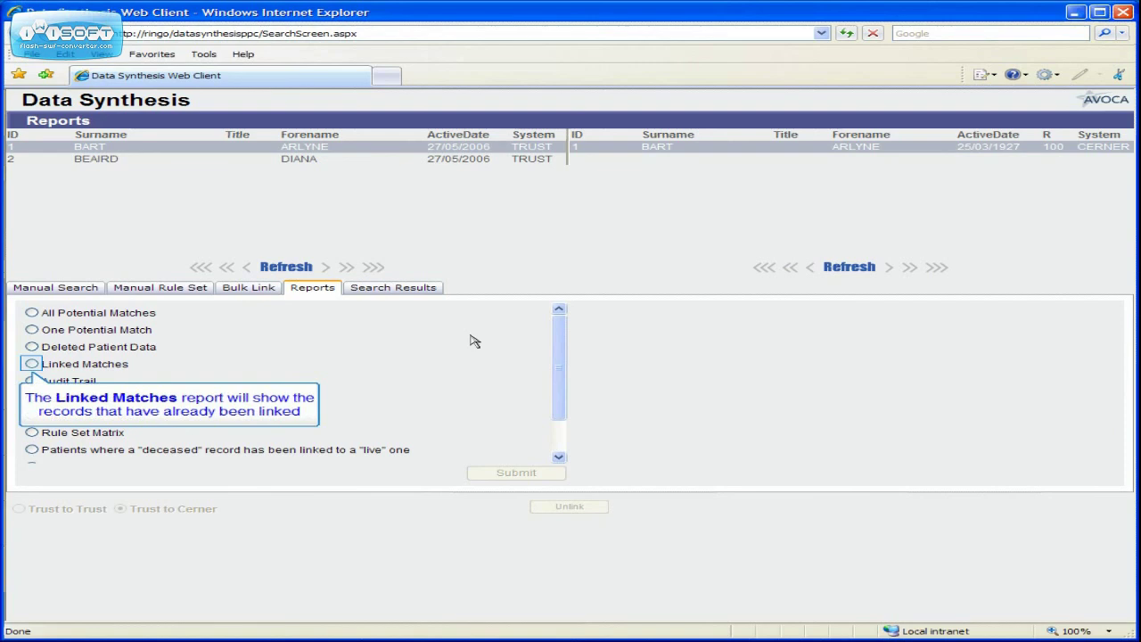
pyautogui.click(32, 364)
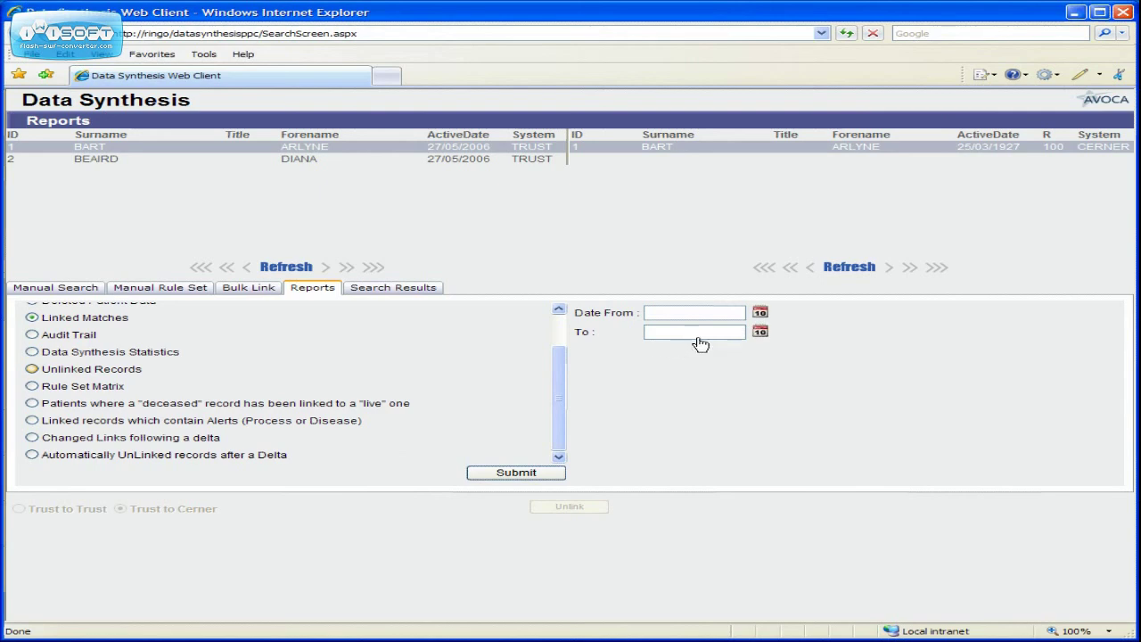
# Set the Linked Matches report's date range from 01/05/2008 to 30/06/2008.
pyautogui.click(760, 315)
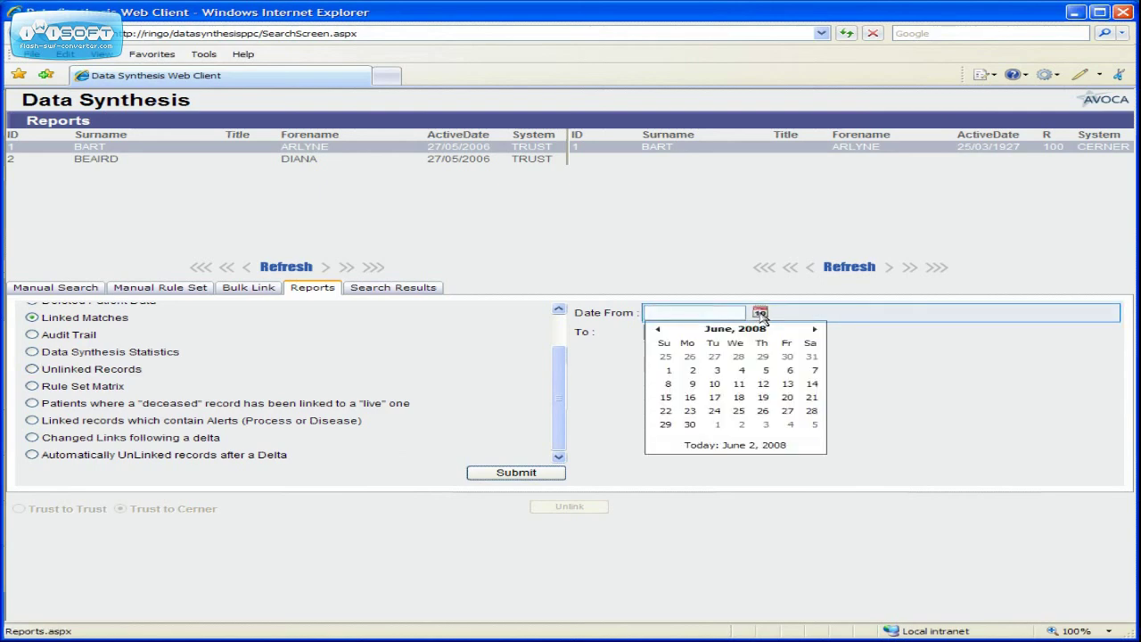
pyautogui.click(660, 330)
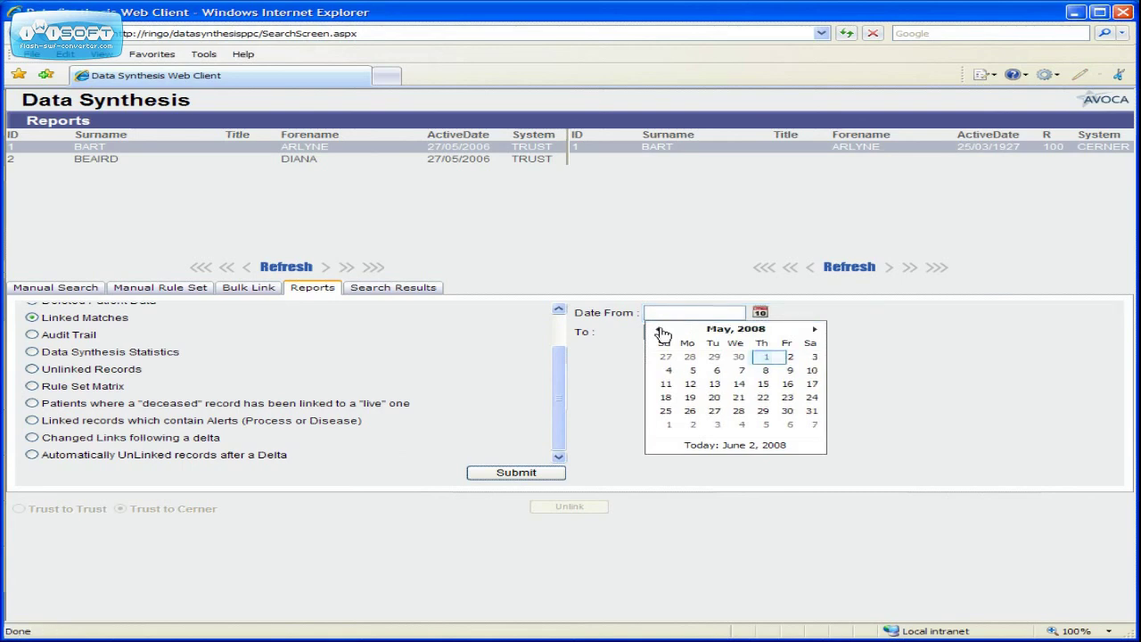
pyautogui.click(768, 359)
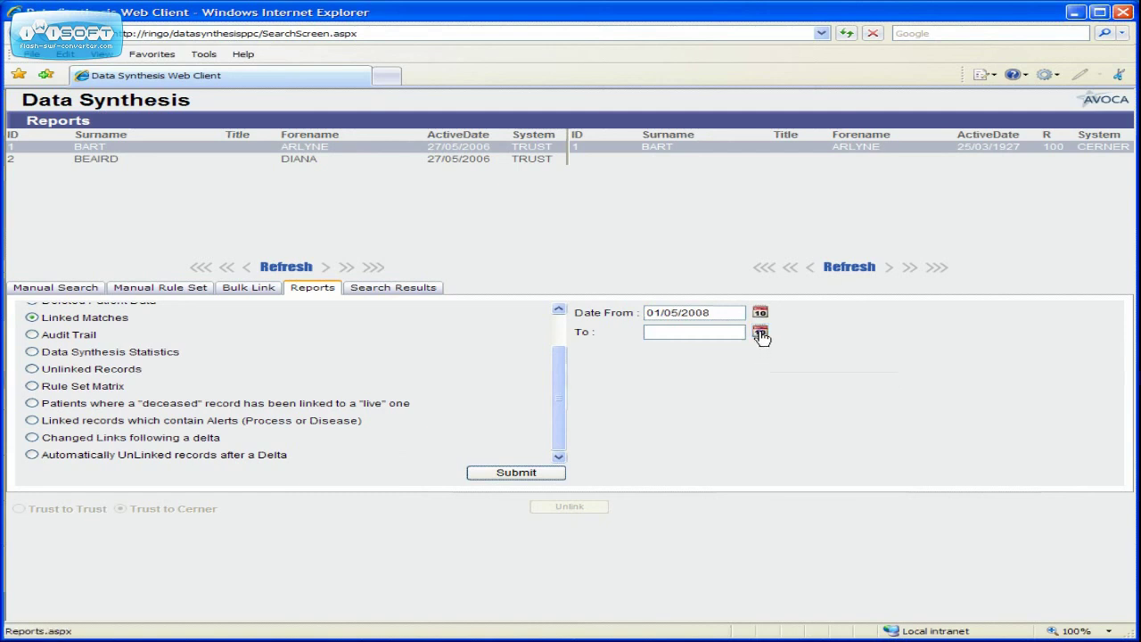
pyautogui.click(759, 331)
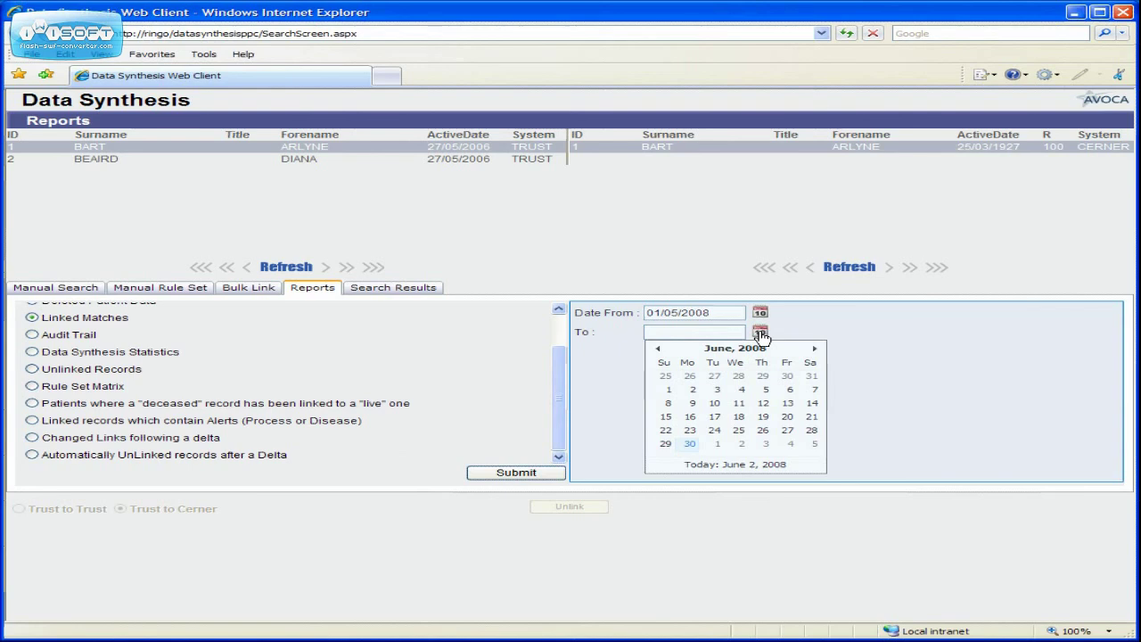
pyautogui.click(692, 444)
pyautogui.press('Tab')
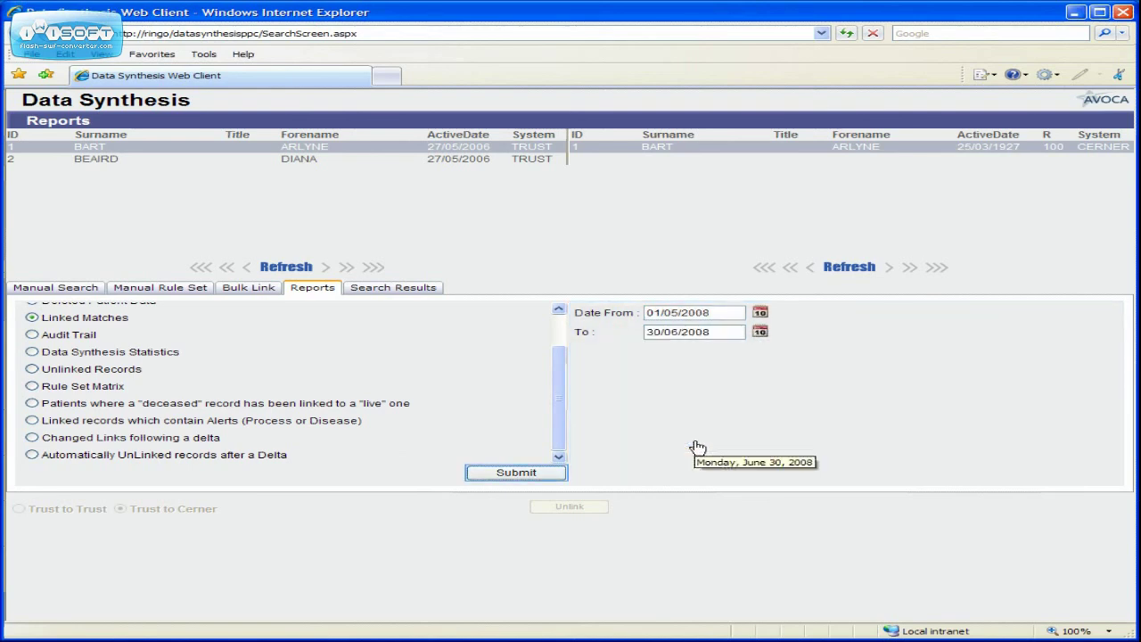
# Generate the Linked Matches report, review its linked patient records across all columns, and close it.
pyautogui.click(534, 472)
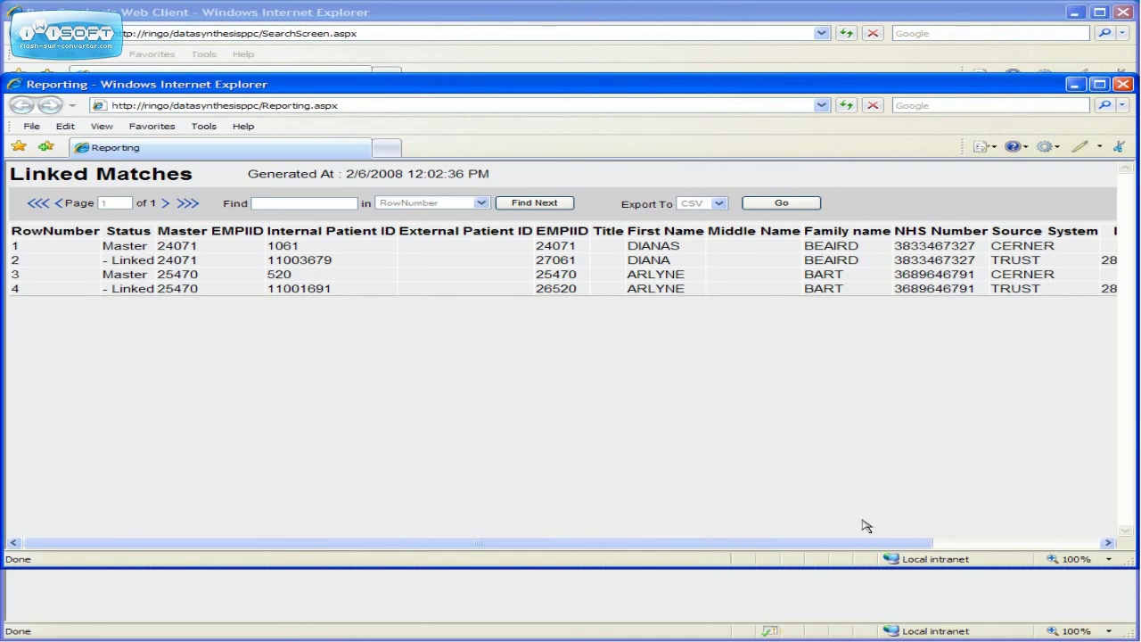
pyautogui.moveTo(864, 543); pyautogui.dragTo(701, 537)
pyautogui.click(1124, 85)
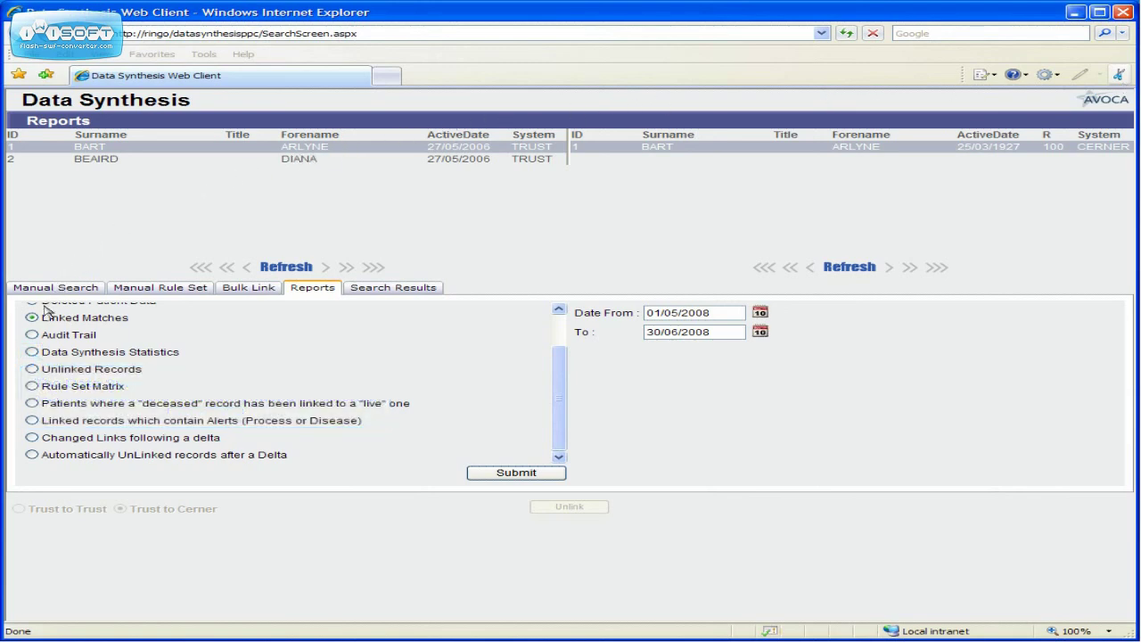
# Generate the Data Synthesis Statistics report, examine the yearly match figures across the rule columns, and close it.
pyautogui.click(33, 353)
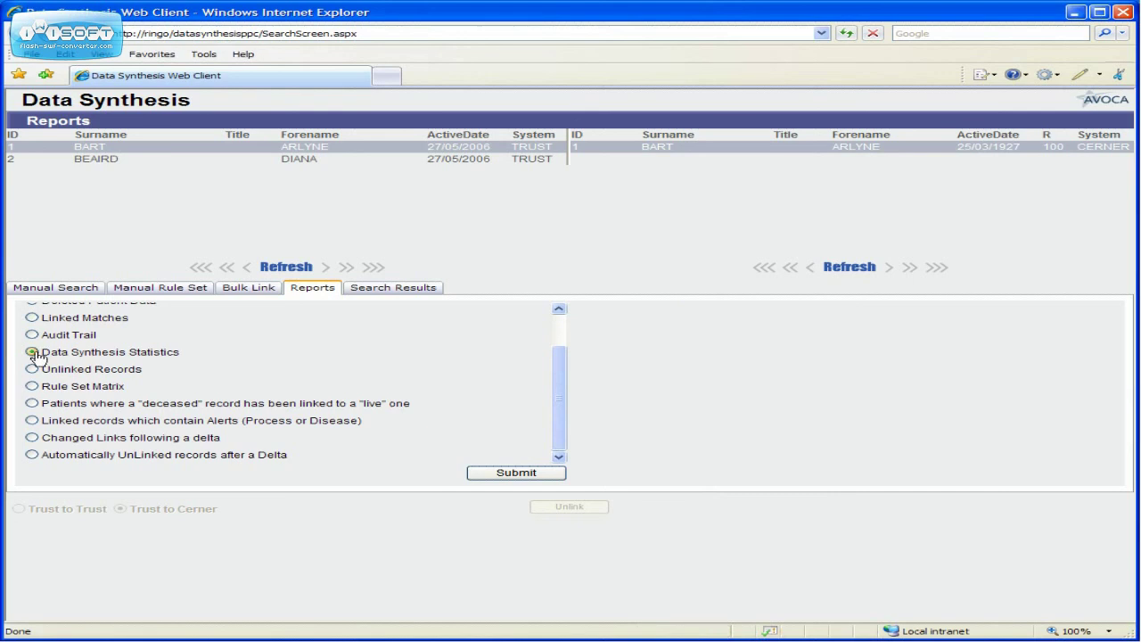
pyautogui.press('Tab')
pyautogui.click(504, 468)
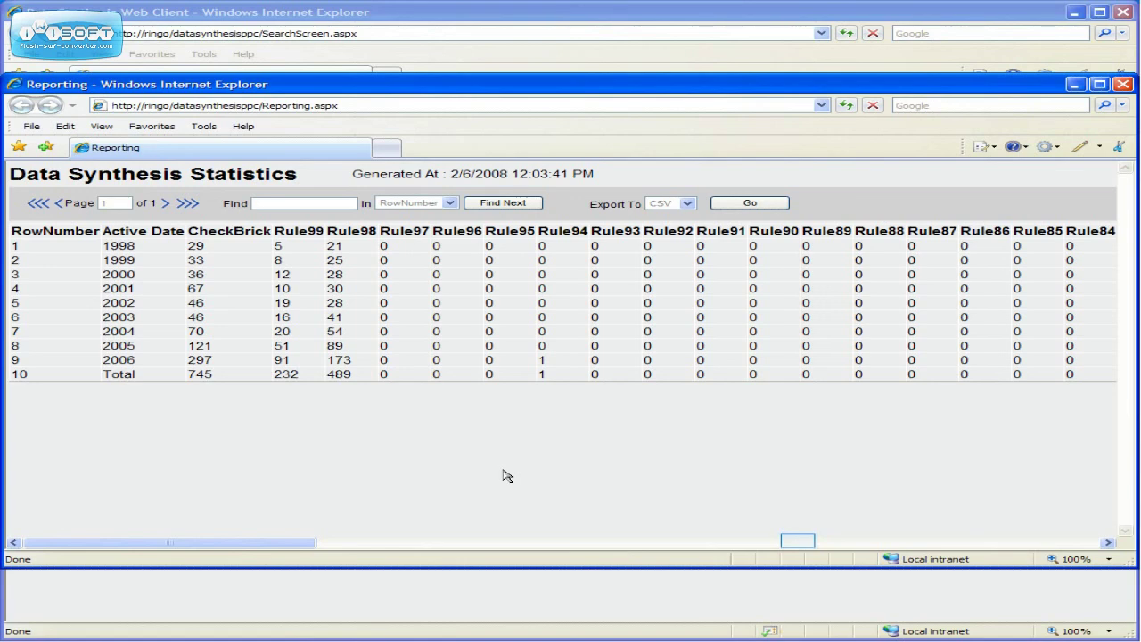
pyautogui.click(800, 544)
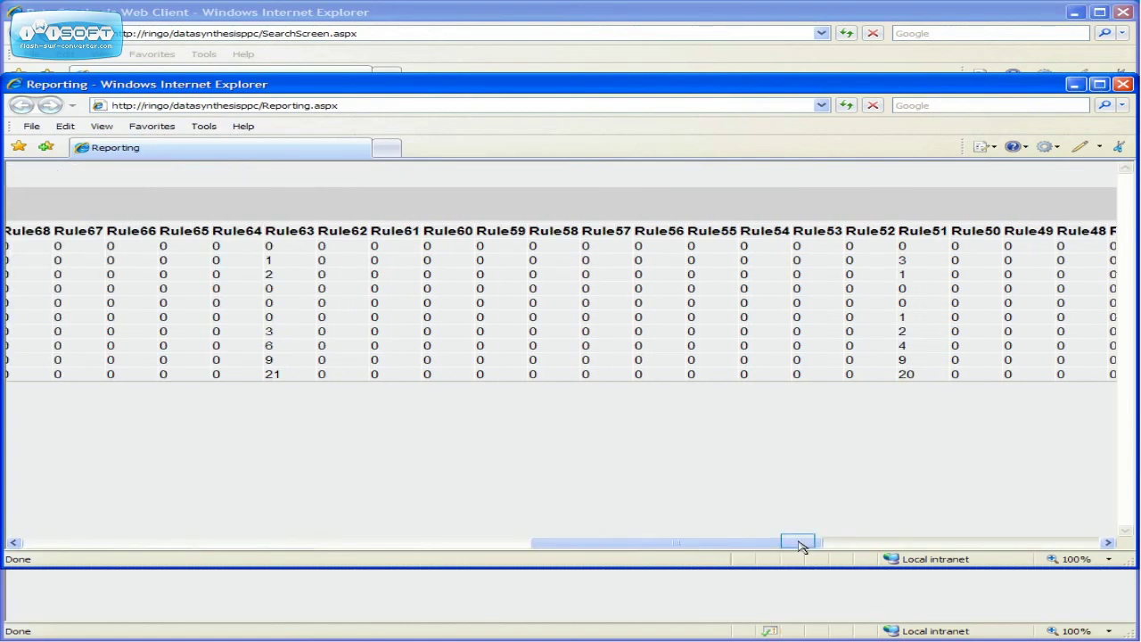
pyautogui.click(800, 544)
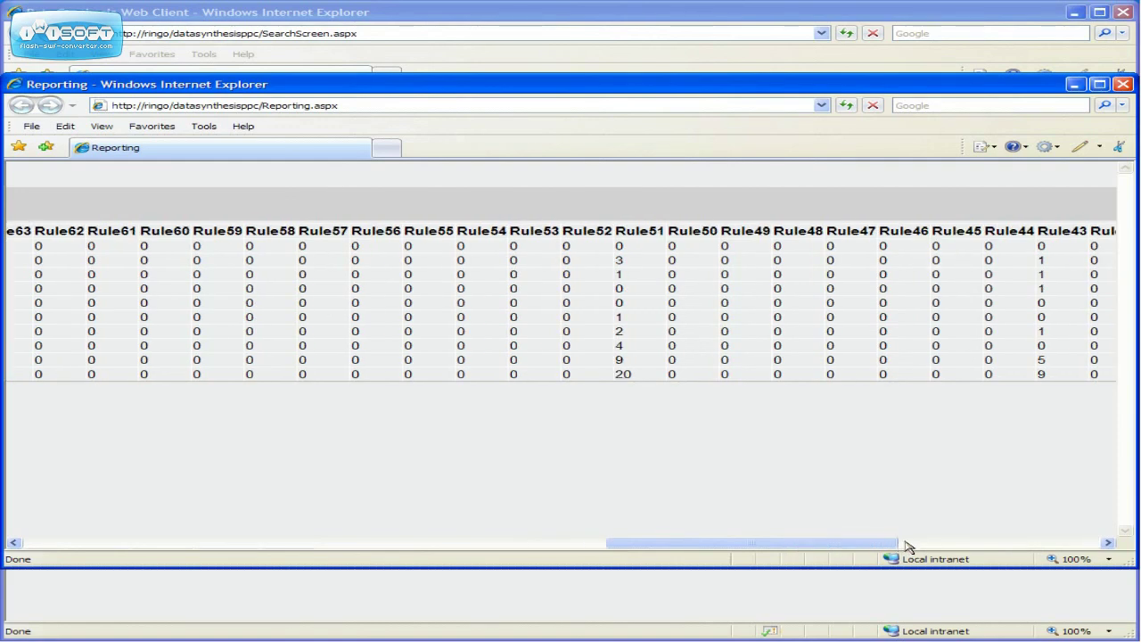
pyautogui.click(1022, 542)
pyautogui.moveTo(997, 542); pyautogui.dragTo(247, 502)
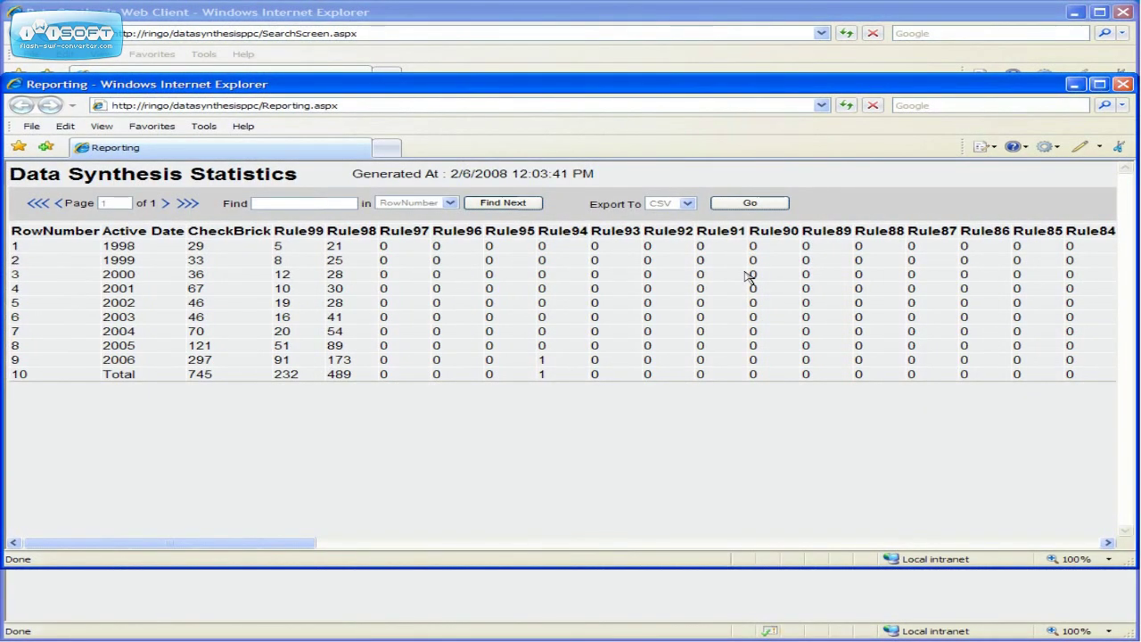
pyautogui.click(1124, 85)
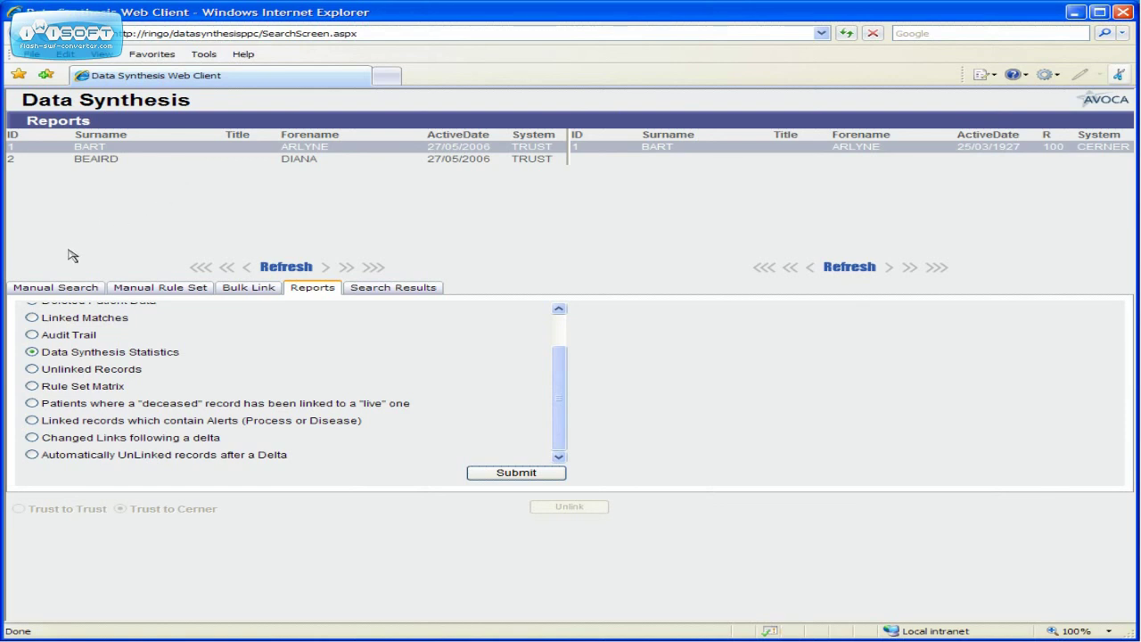
# Generate the Audit Trail report without a date range, review the logged link and ignore actions, and close it.
pyautogui.click(32, 335)
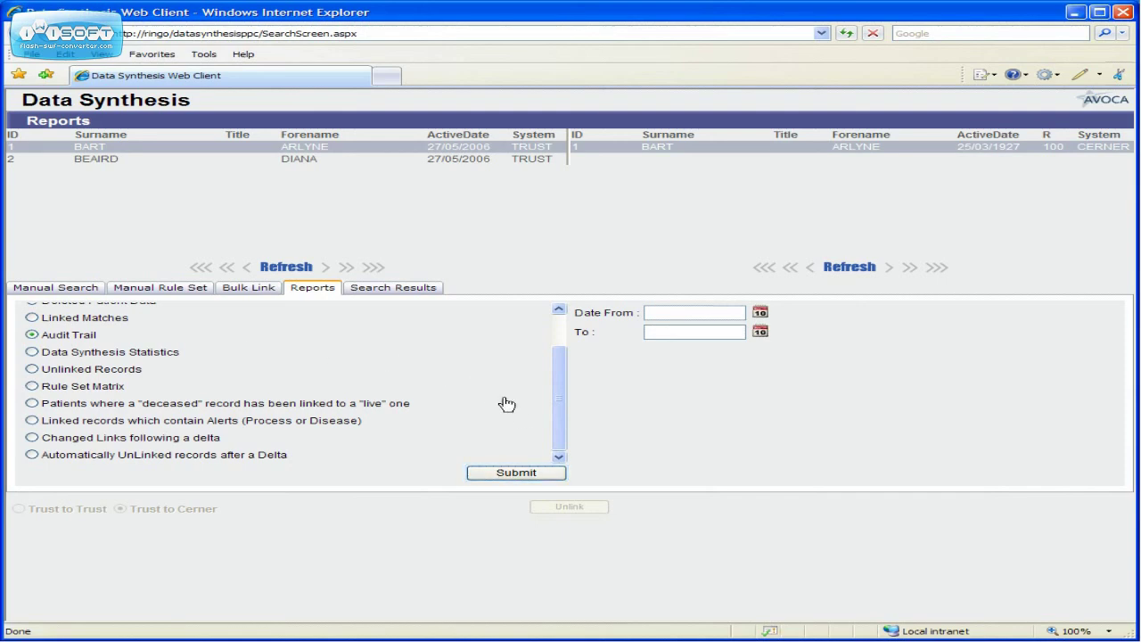
pyautogui.click(542, 472)
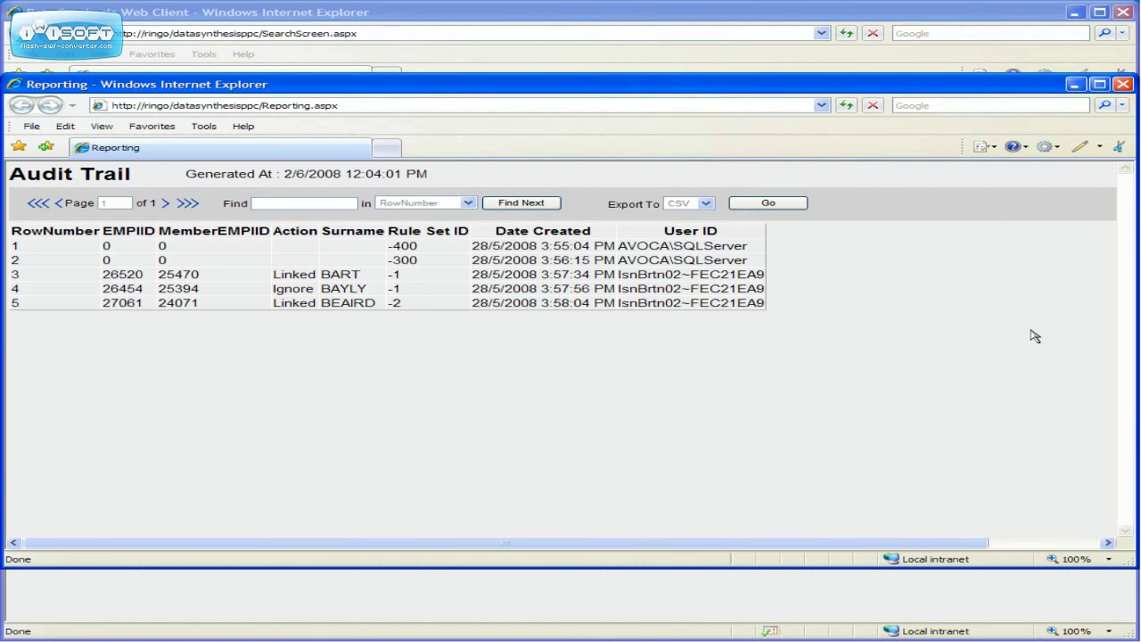
pyautogui.click(1124, 85)
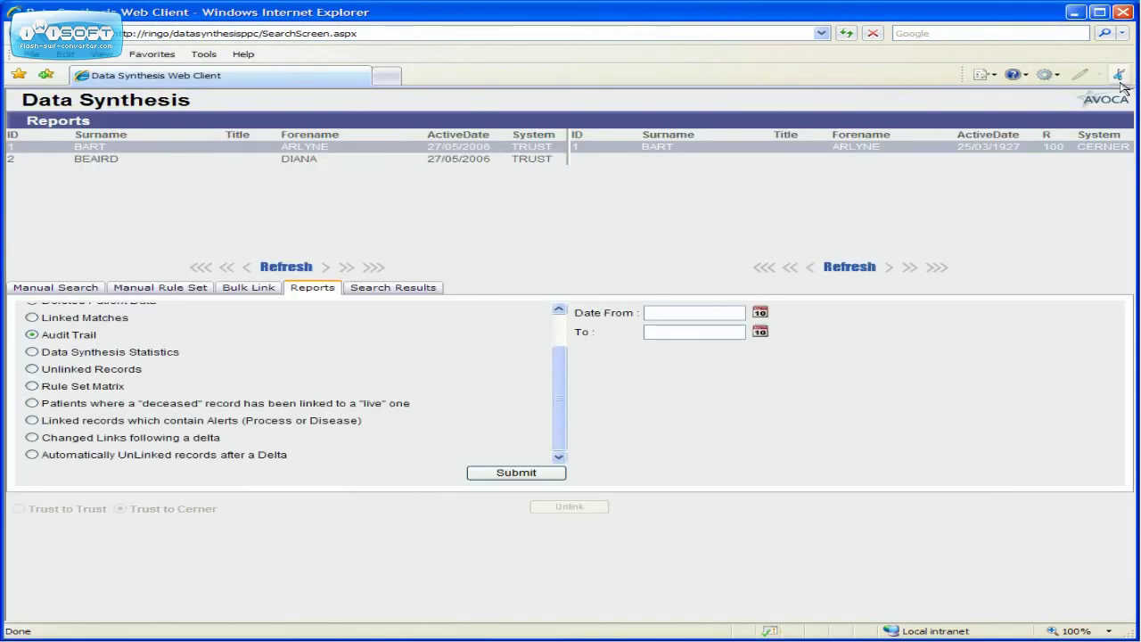